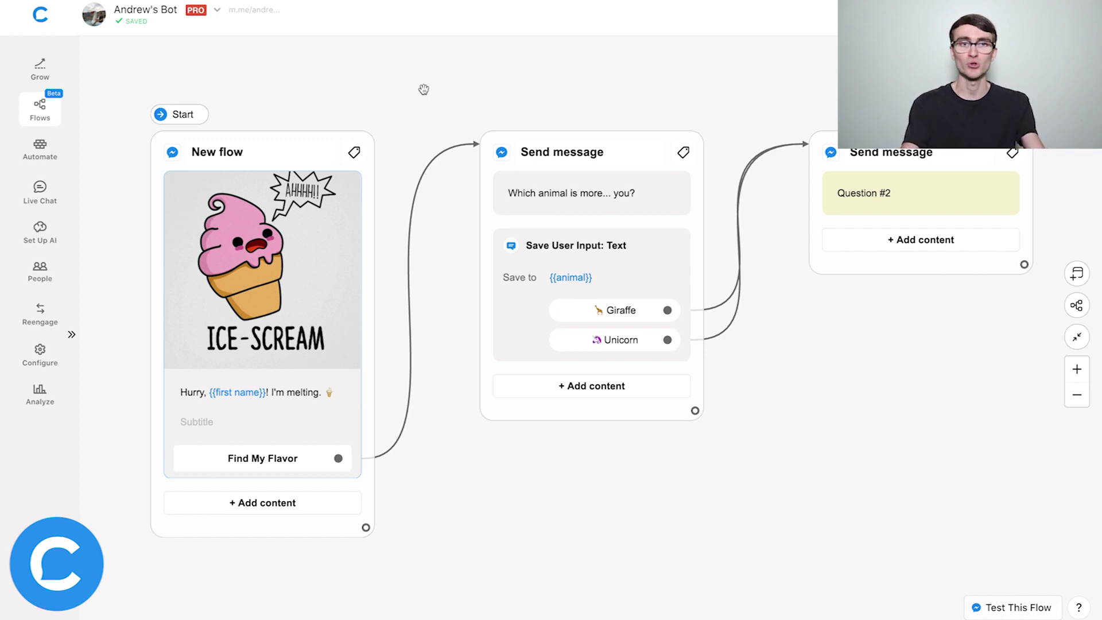
Add a Customer Chat entry point left of New flow and link its logged-in continue option into it.
{"action": "scroll", "coordinate": [423, 89], "scroll_direction": "down", "scroll_amount": 3}
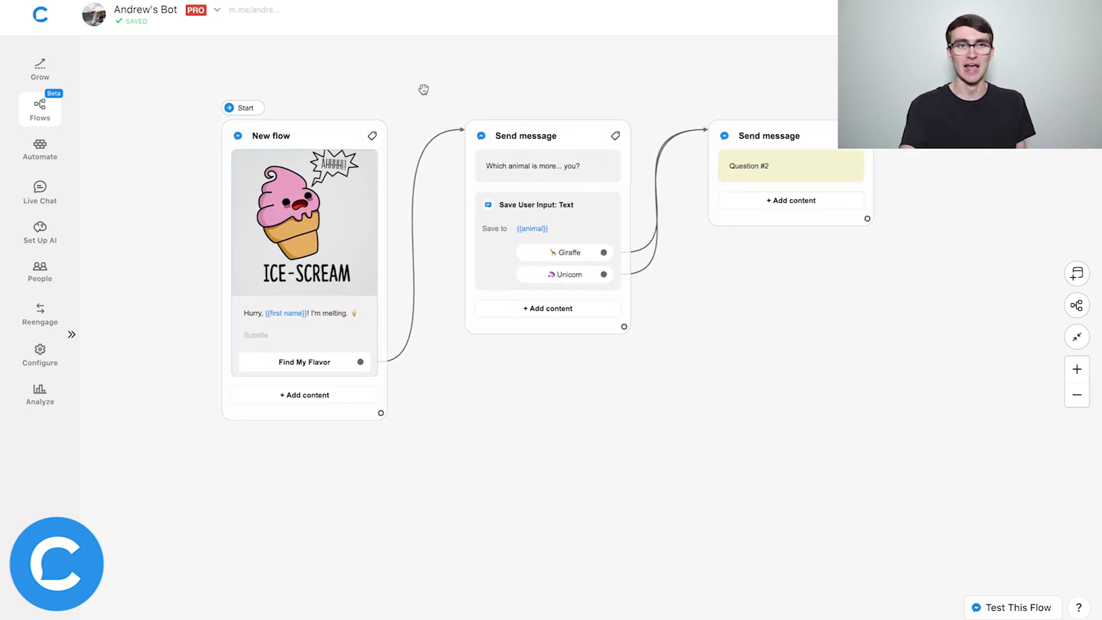
{"action": "left_click_drag", "start_coordinate": [386, 78], "coordinate": [565, 105]}
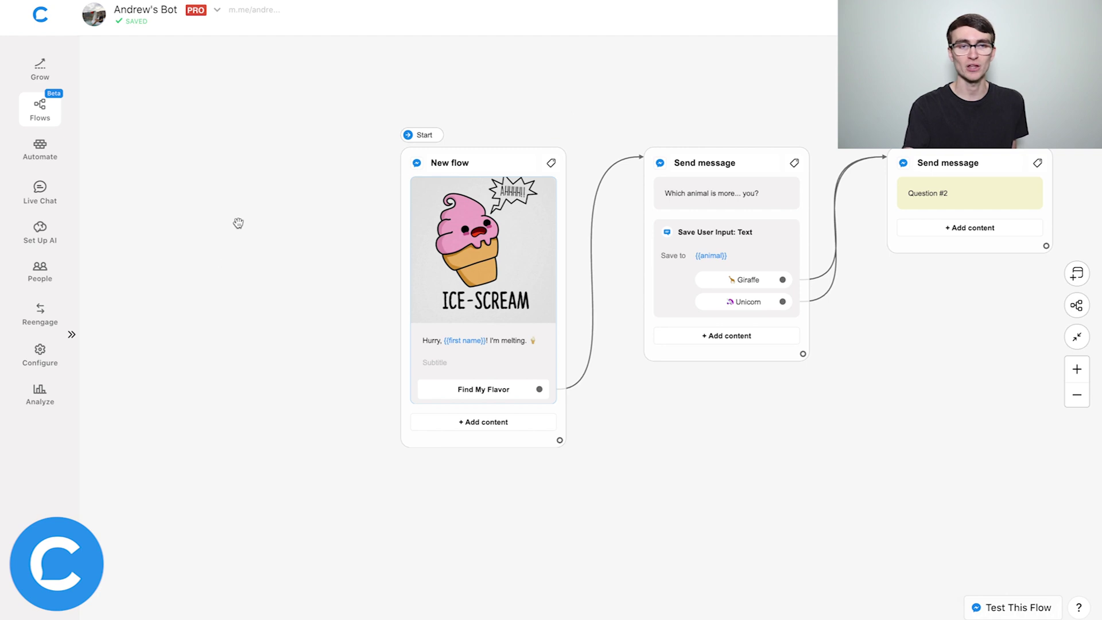
{"action": "right_click", "coordinate": [248, 258]}
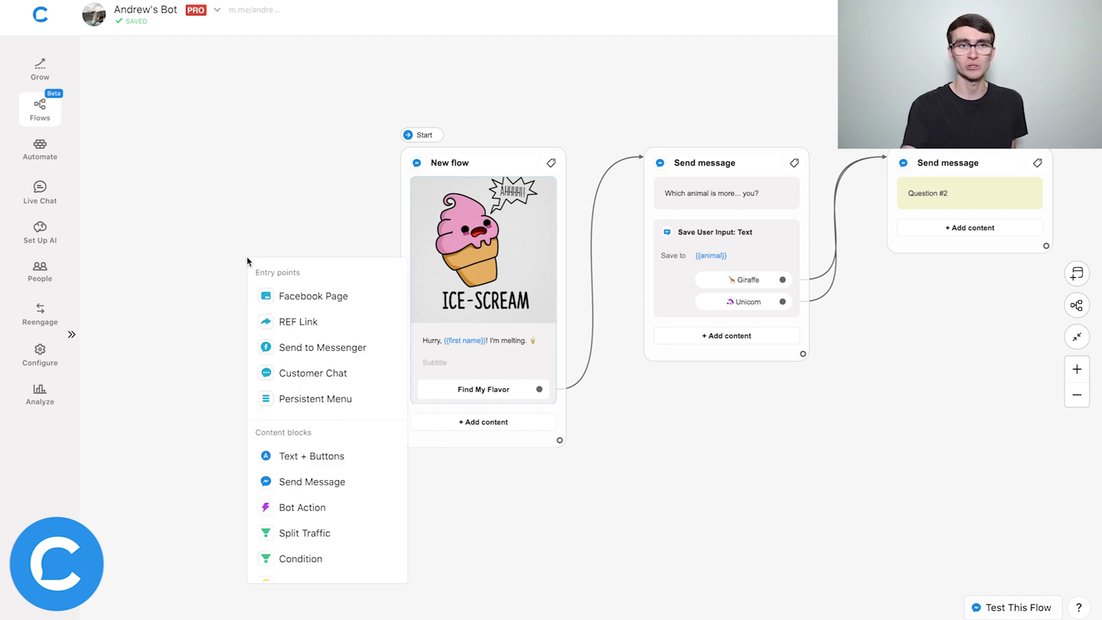
{"action": "left_click", "coordinate": [335, 372]}
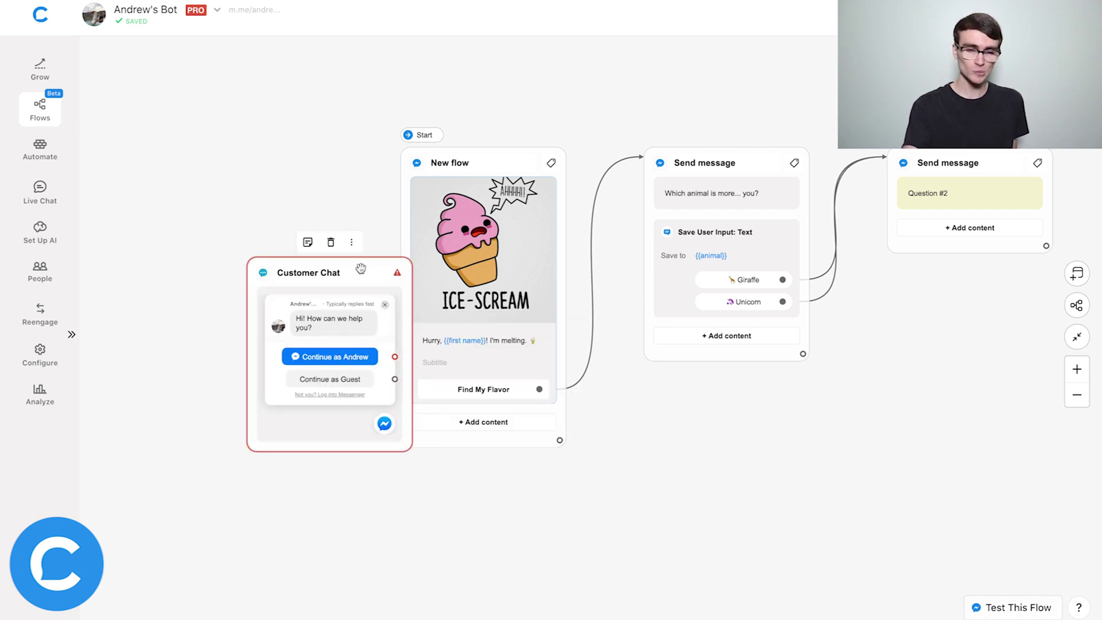
{"action": "left_click_drag", "start_coordinate": [291, 241], "coordinate": [191, 187]}
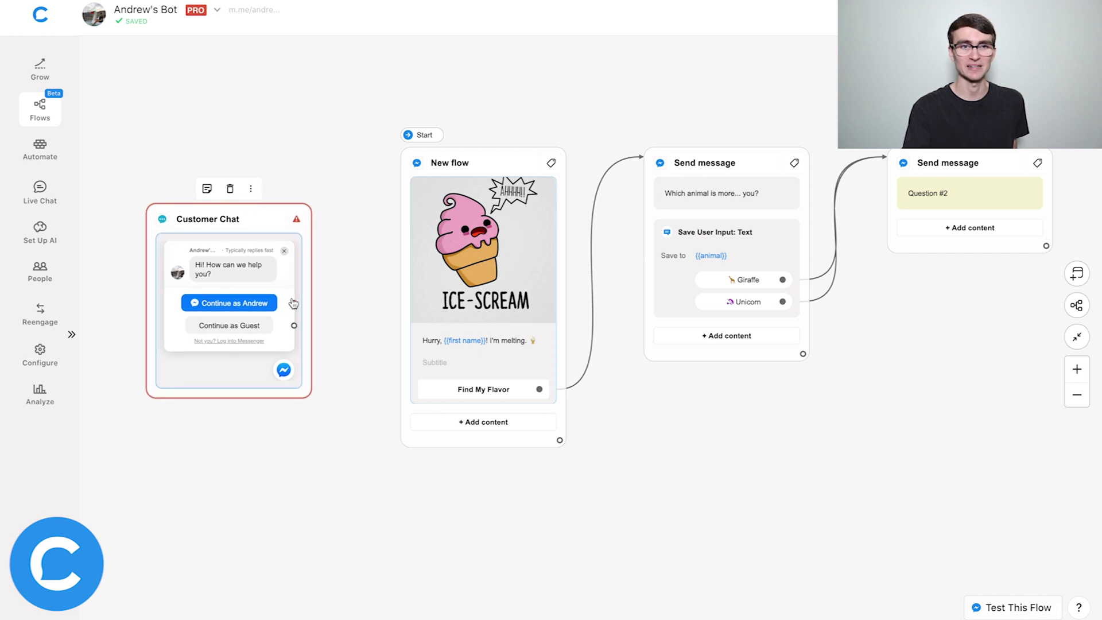
{"action": "left_click_drag", "start_coordinate": [294, 307], "coordinate": [404, 247]}
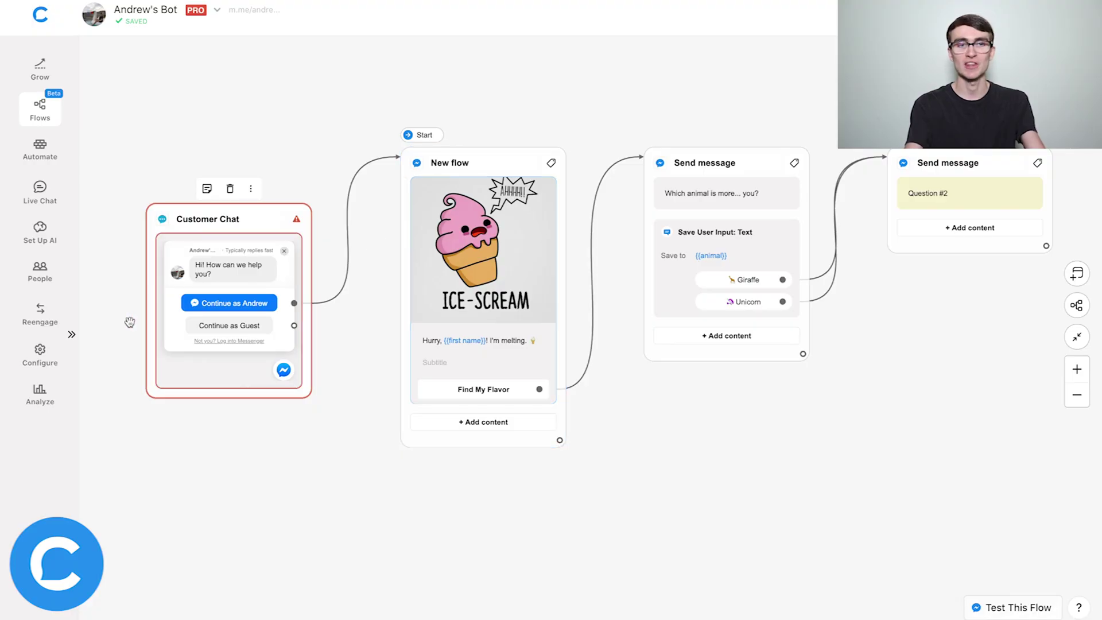
{"action": "scroll", "coordinate": [130, 321], "scroll_direction": "up", "scroll_amount": 2}
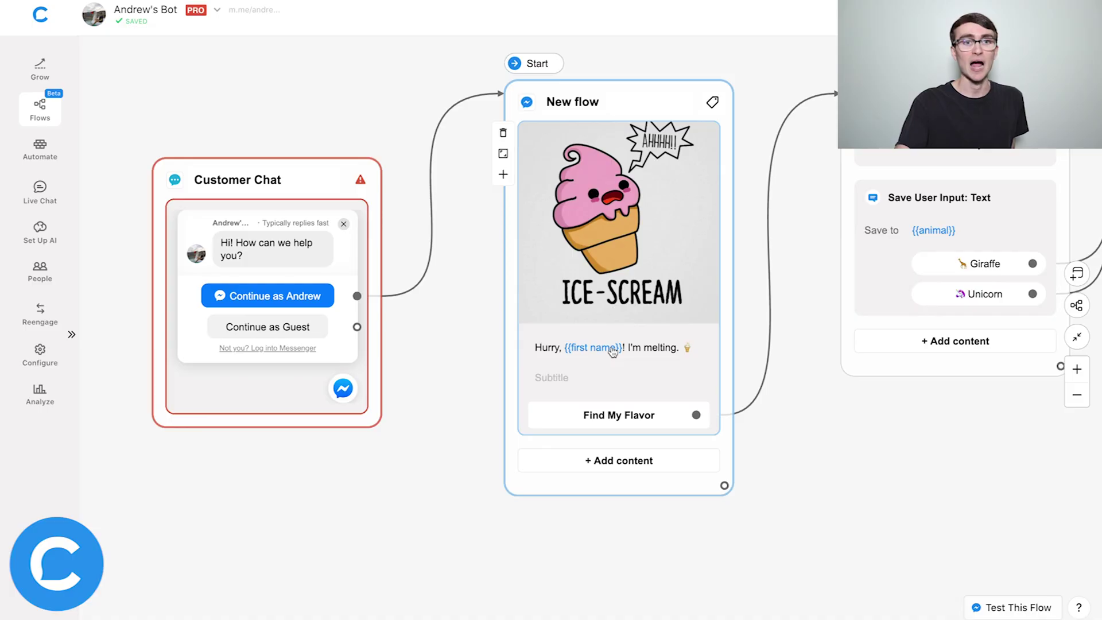
{"action": "scroll", "coordinate": [432, 360], "scroll_direction": "down", "scroll_amount": 2}
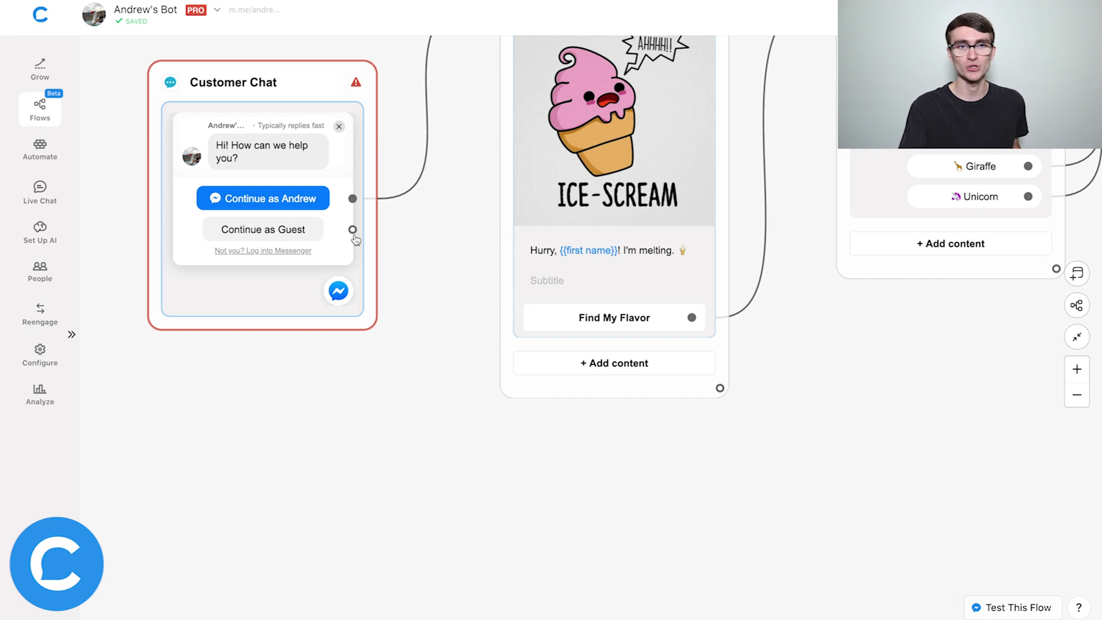
Redirect Continue as Guest to the Customer Chat Guest Mode flow, with the Flows list expanded.
{"action": "left_click_drag", "start_coordinate": [353, 230], "coordinate": [465, 469]}
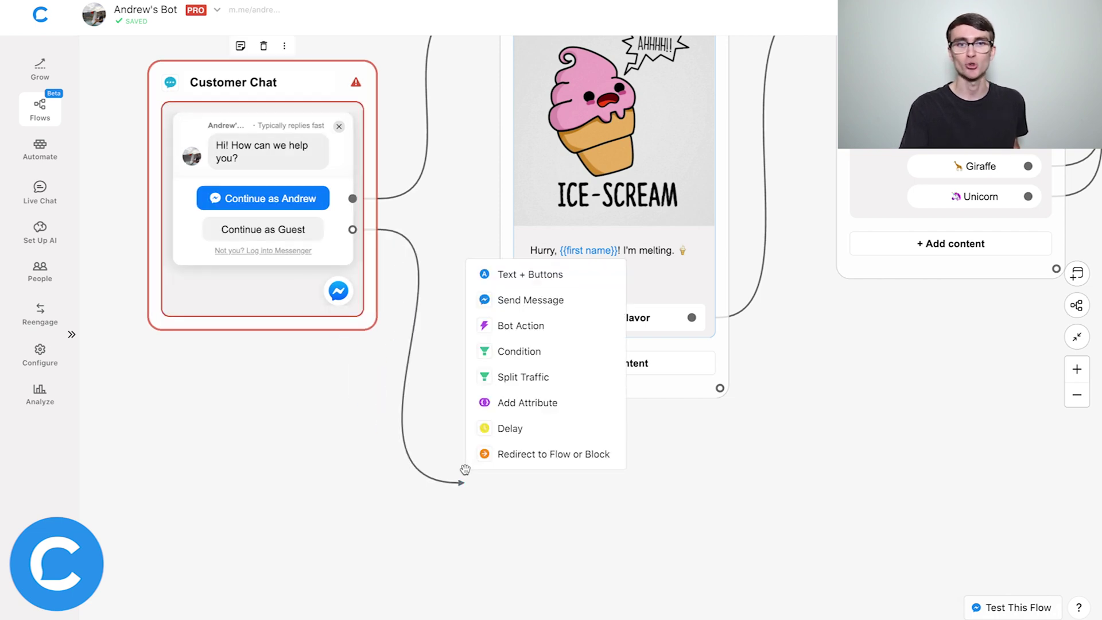
{"action": "left_click", "coordinate": [519, 453]}
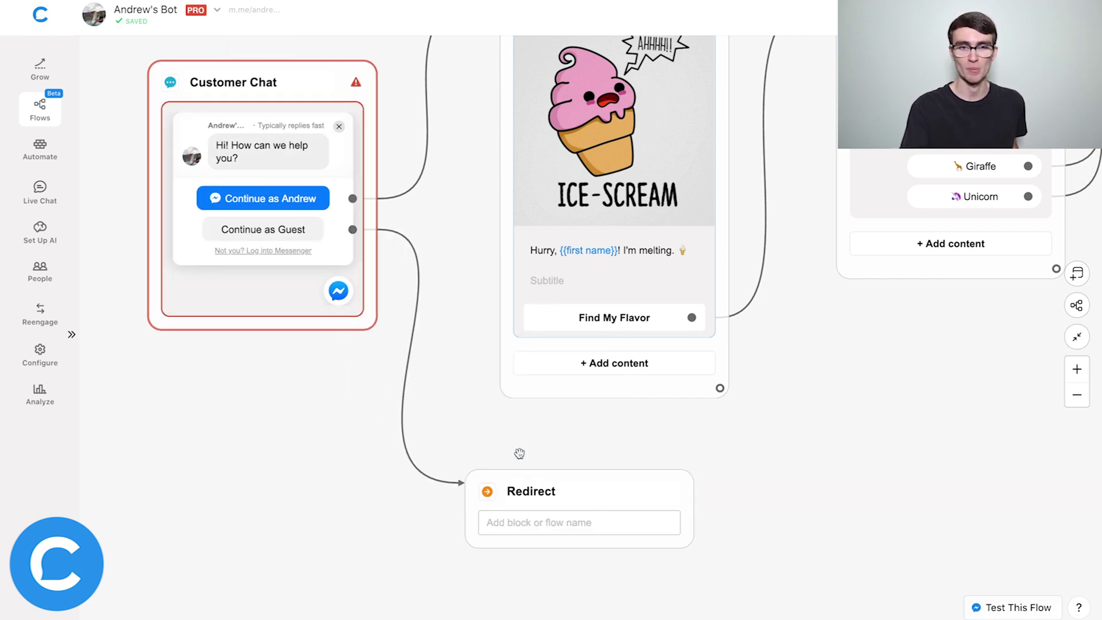
{"action": "left_click", "coordinate": [534, 524]}
{"action": "left_click", "coordinate": [534, 526]}
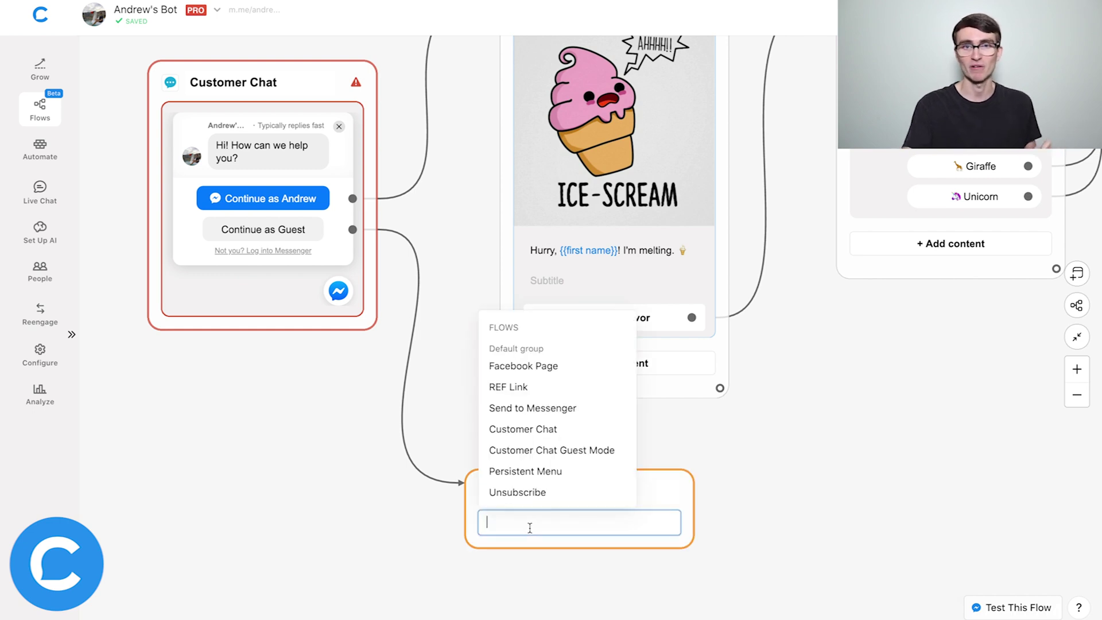
{"action": "left_click", "coordinate": [551, 453]}
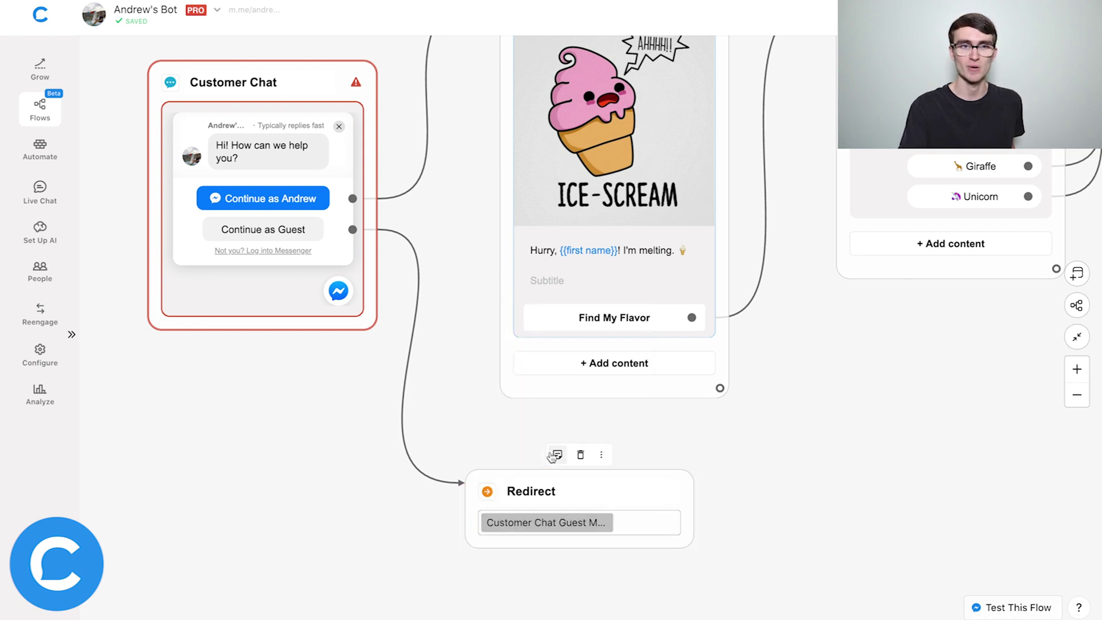
{"action": "left_click", "coordinate": [72, 334]}
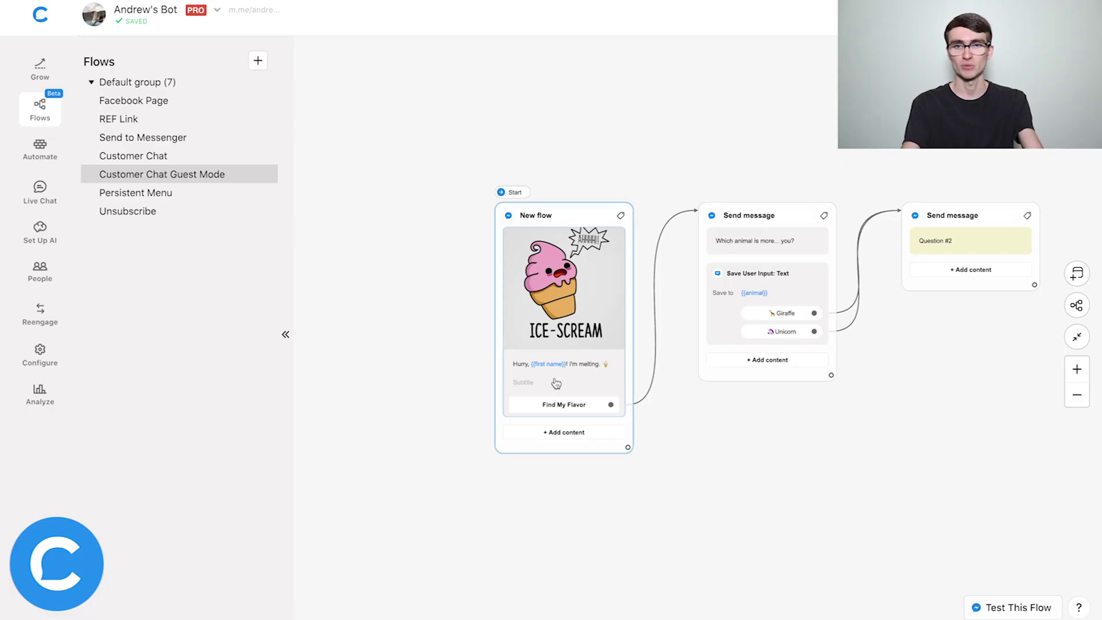
Delete {{first name}} from the Guest Mode gallery title so it reads "Hurry! I'm melting.".
{"action": "scroll", "coordinate": [556, 383], "scroll_direction": "up", "scroll_amount": 5}
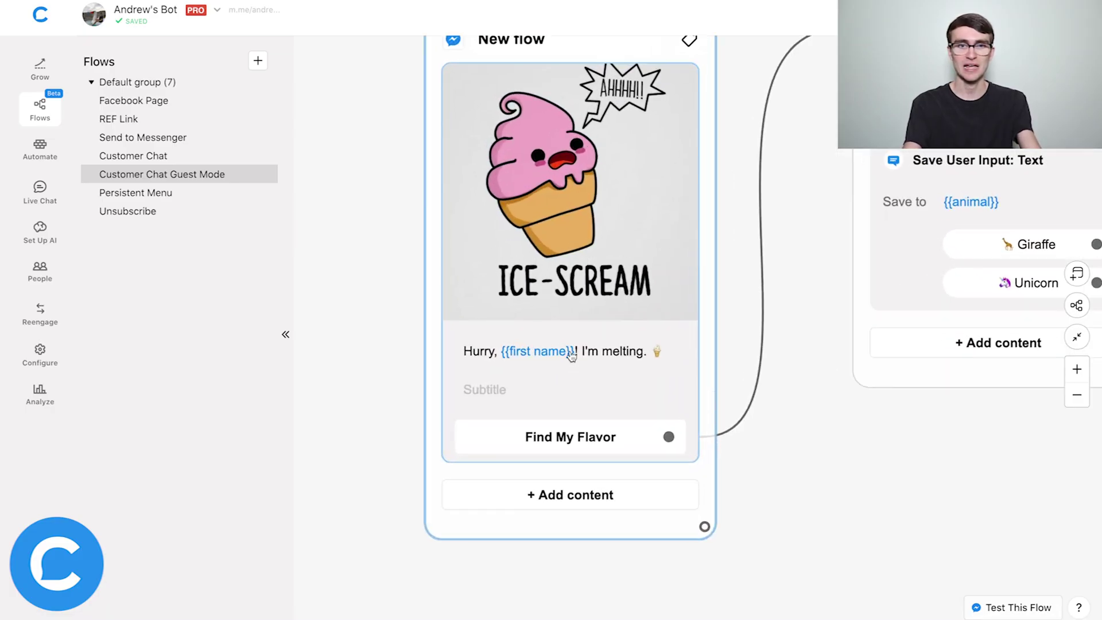
{"action": "left_click", "coordinate": [575, 354]}
{"action": "left_click", "coordinate": [576, 351]}
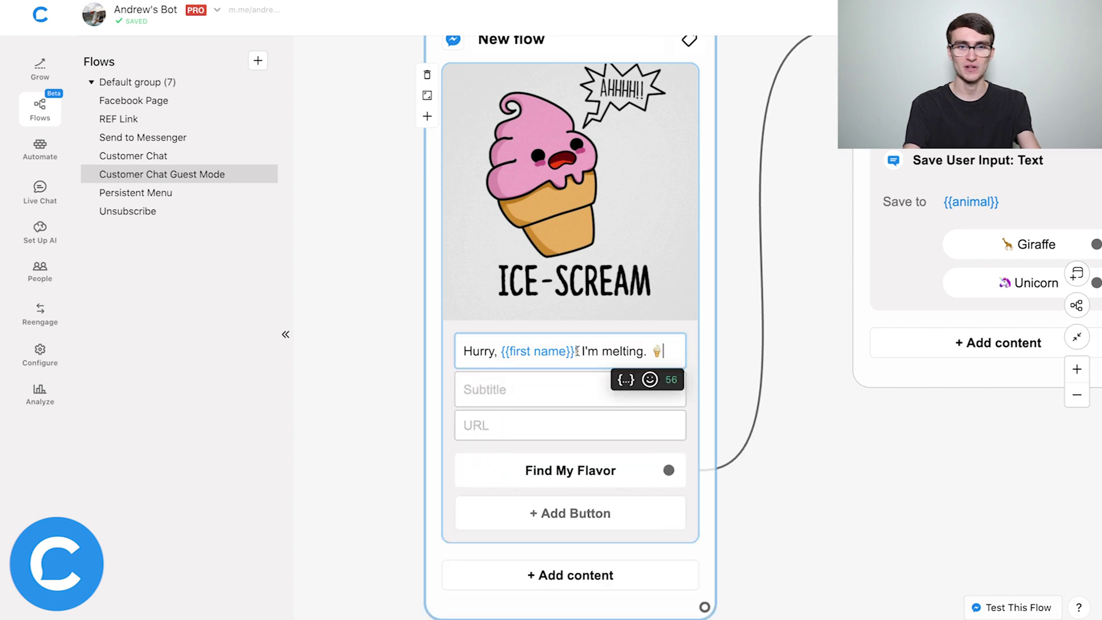
{"action": "type", "text": "!"}
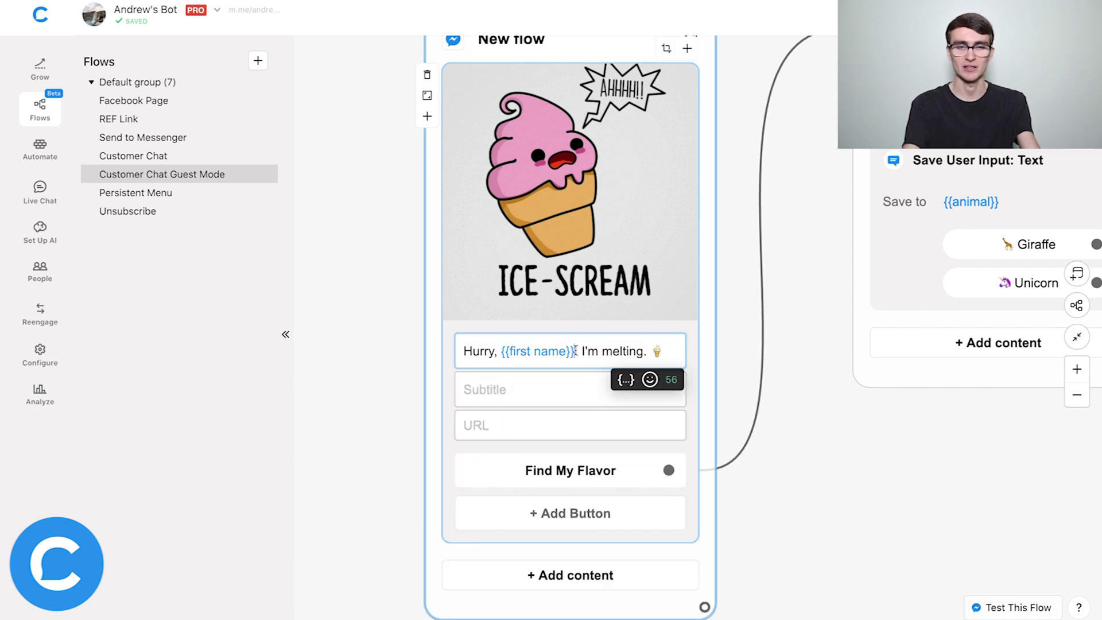
{"action": "left_click_drag", "start_coordinate": [573, 351], "coordinate": [502, 352]}
{"action": "key", "text": "BackSpace"}
{"action": "key", "text": "BackSpace"}
{"action": "key", "text": "BackSpace"}
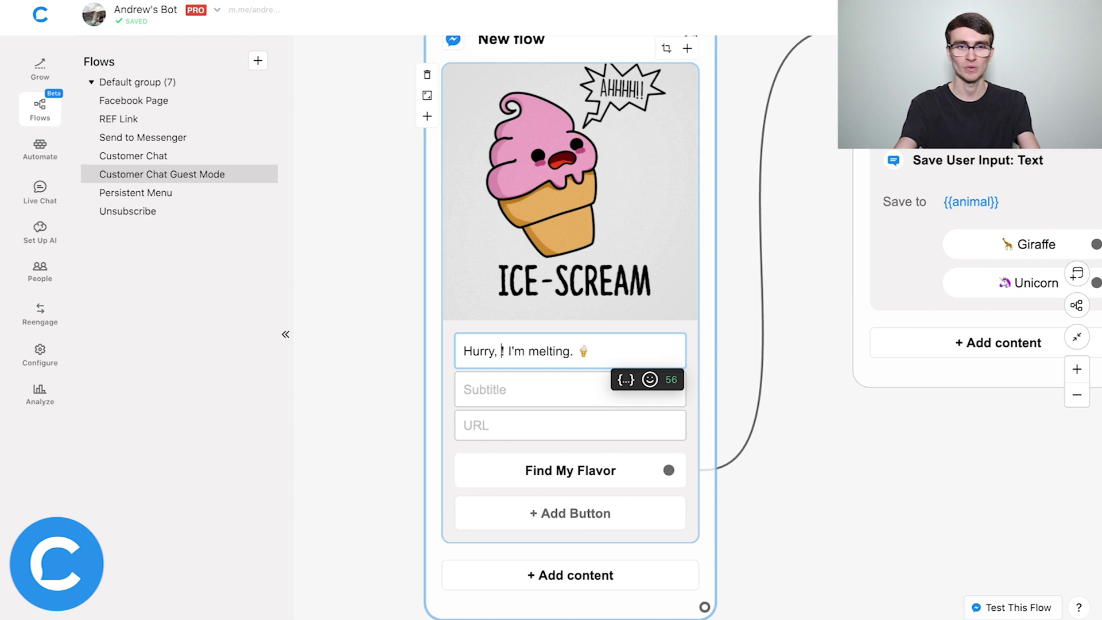
{"action": "left_click", "coordinate": [363, 392]}
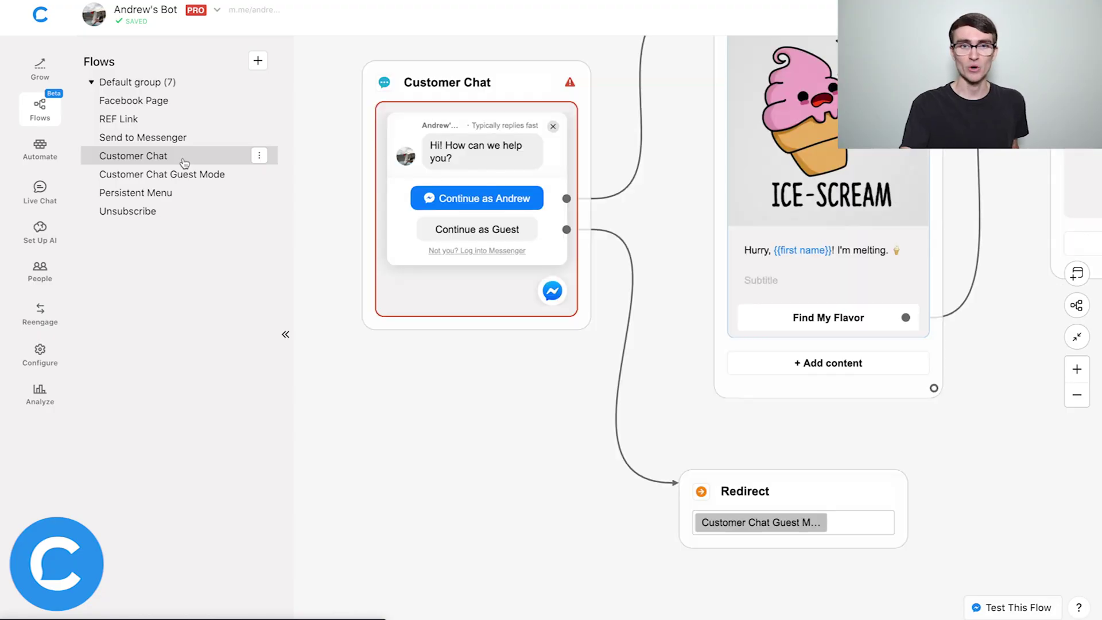
Open the Customer Chat plugin settings and set its website domain to w3schools.com.
{"action": "left_click", "coordinate": [285, 334]}
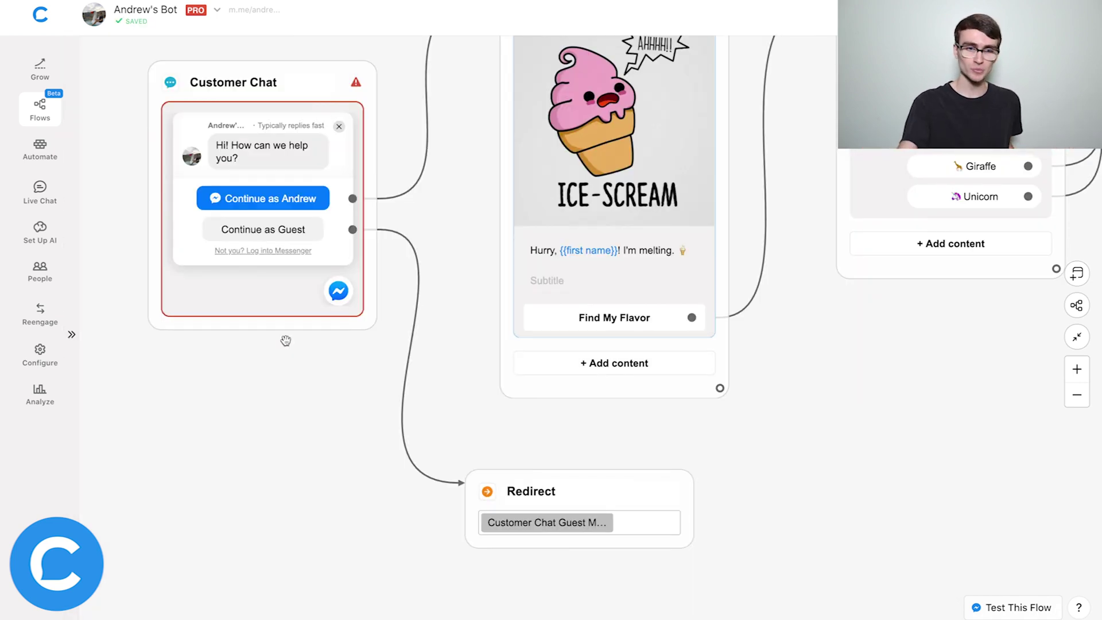
{"action": "scroll", "coordinate": [347, 477], "scroll_direction": "up", "scroll_amount": 5}
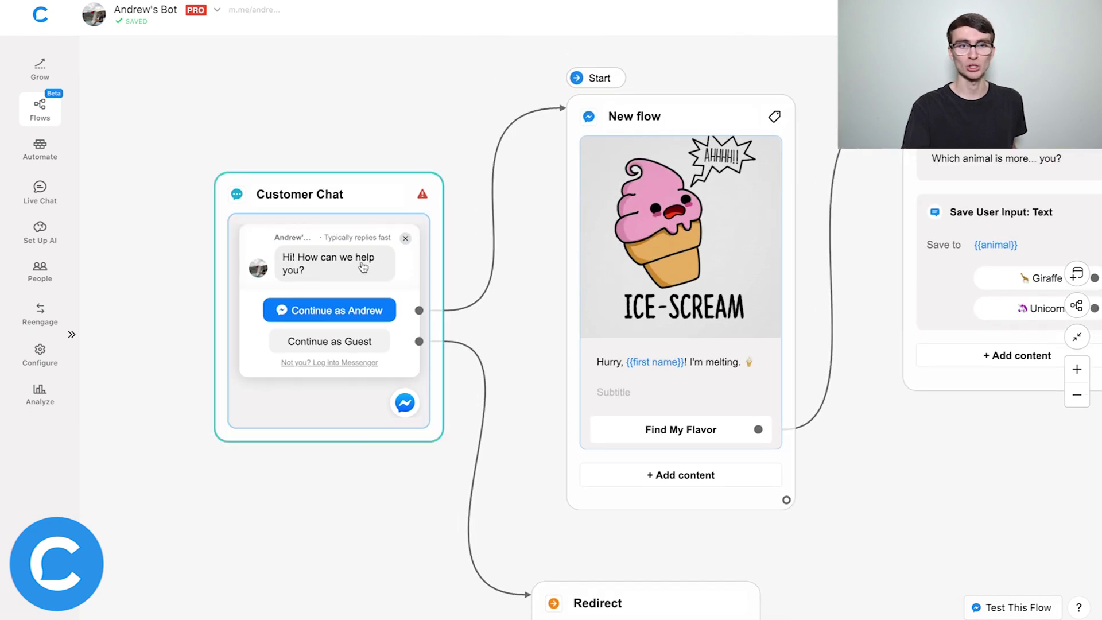
{"action": "left_click", "coordinate": [363, 258]}
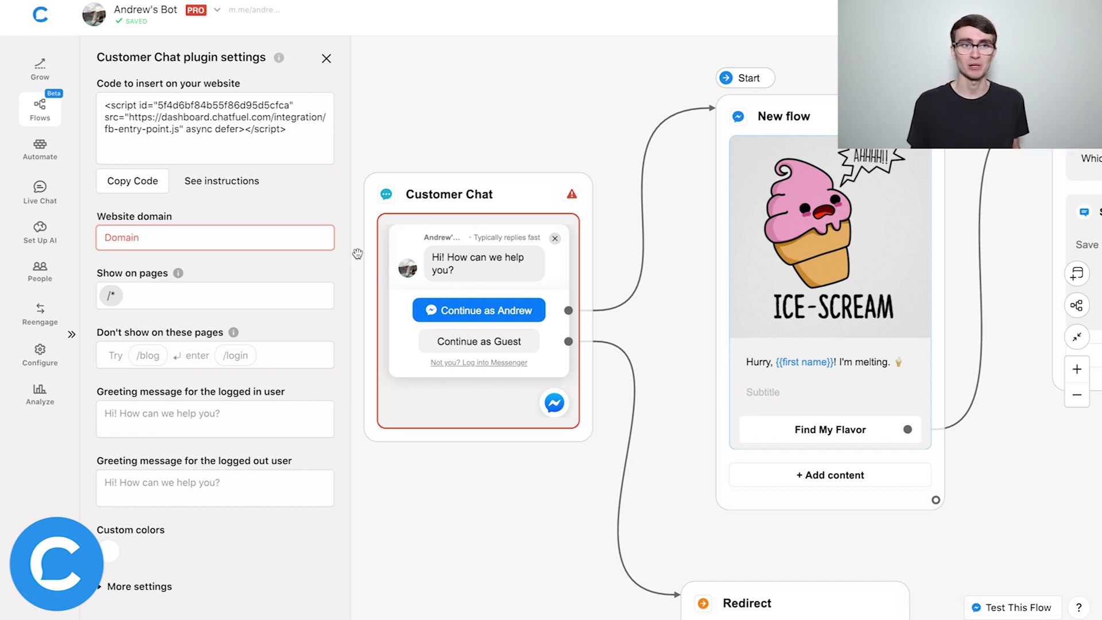
{"action": "left_click", "coordinate": [313, 242]}
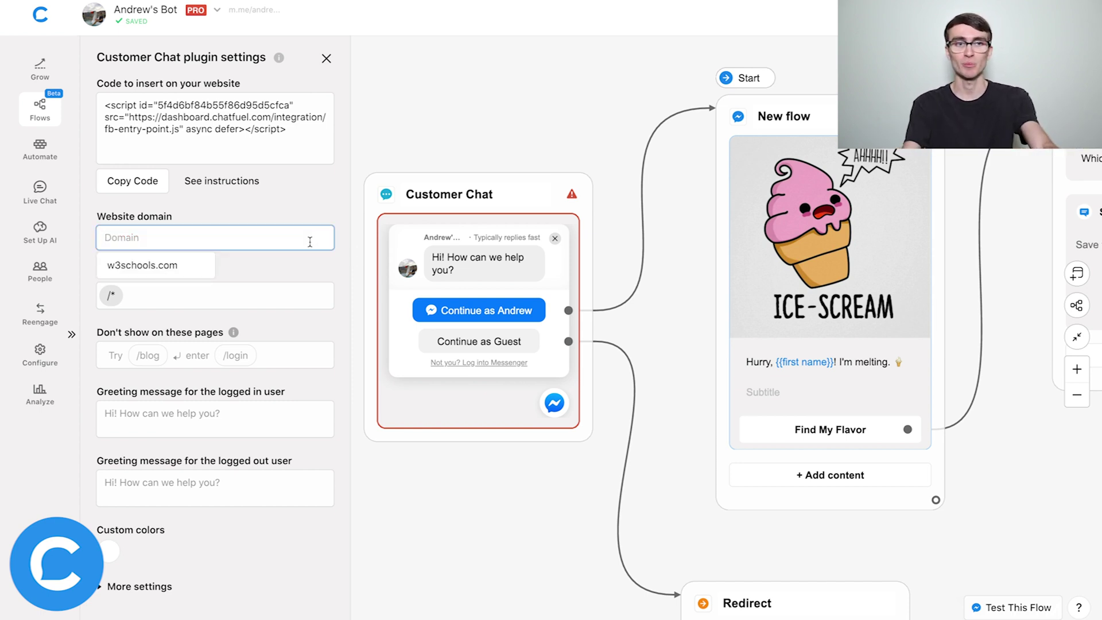
{"action": "type", "text": "w3"}
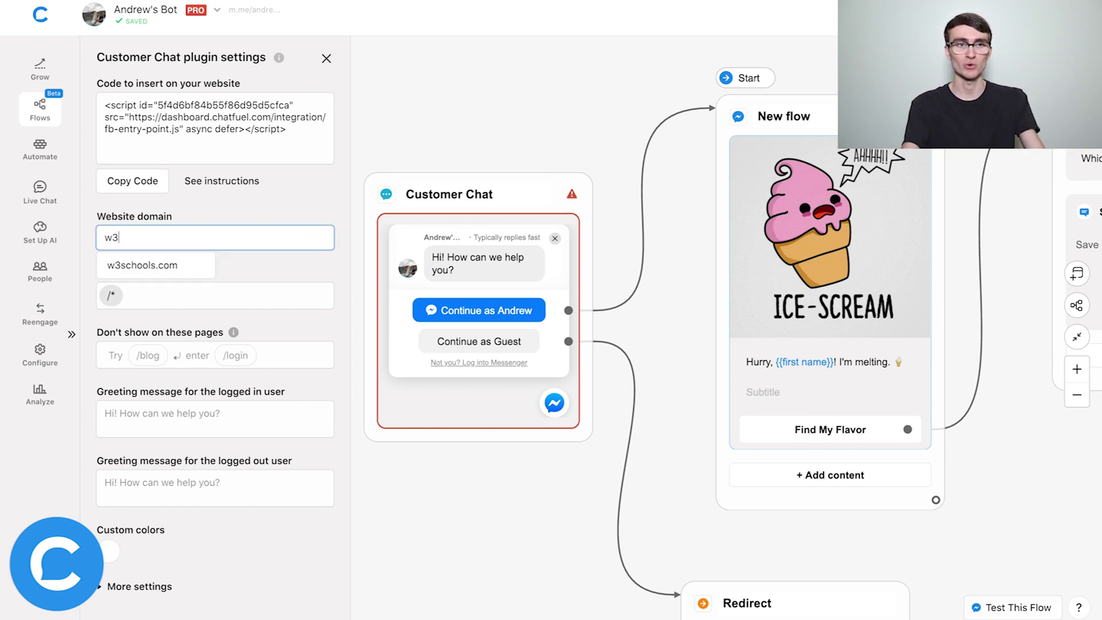
{"action": "left_click", "coordinate": [202, 264]}
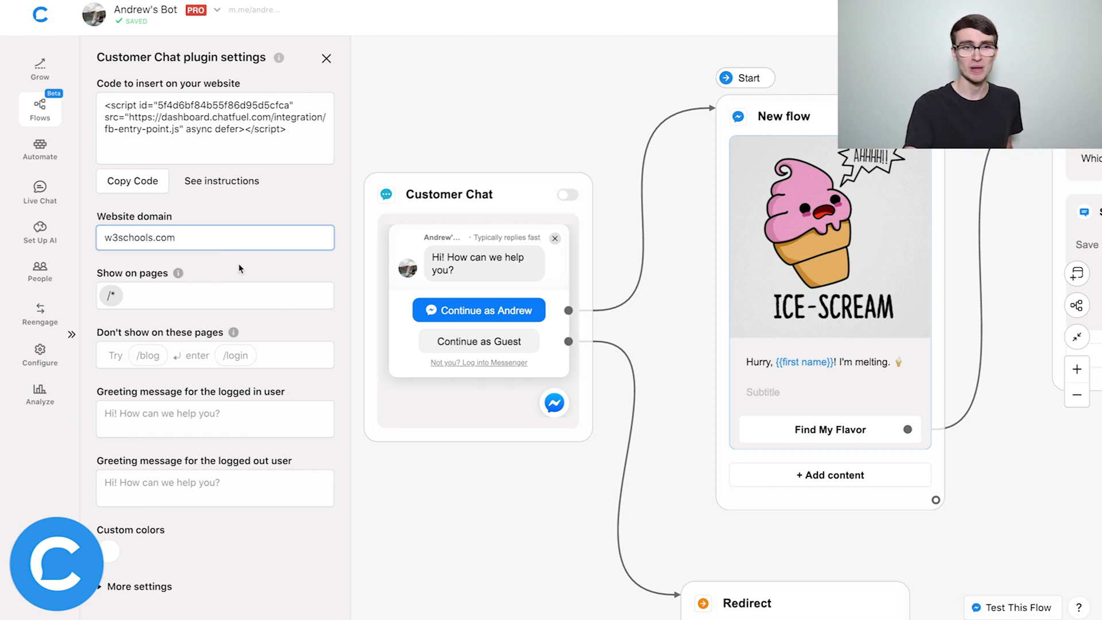
{"action": "left_click", "coordinate": [246, 259]}
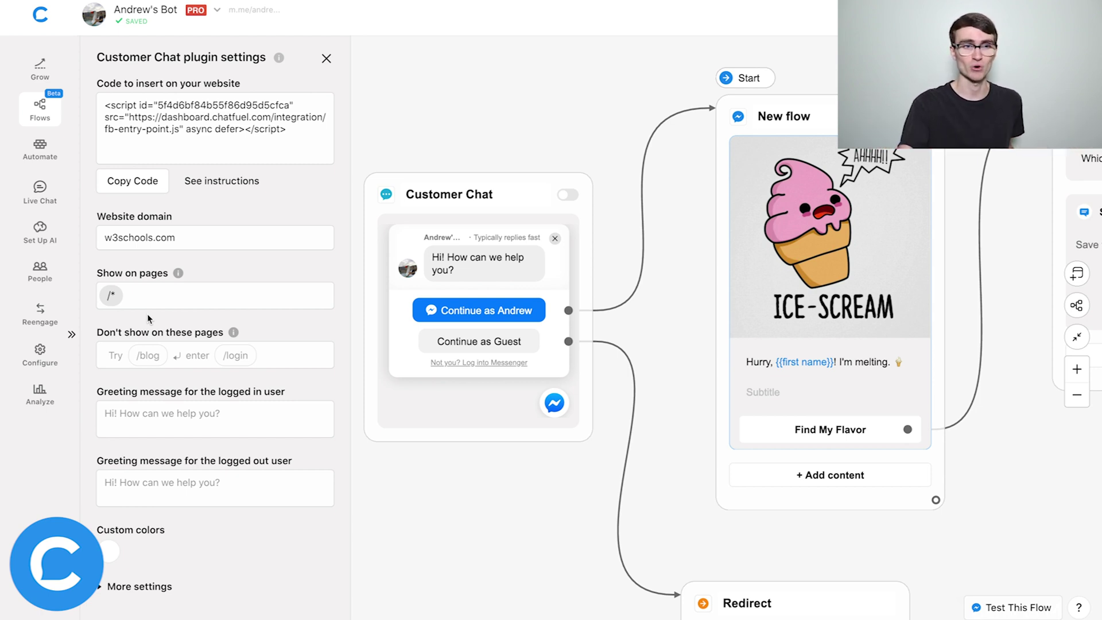
{"action": "left_click", "coordinate": [149, 294]}
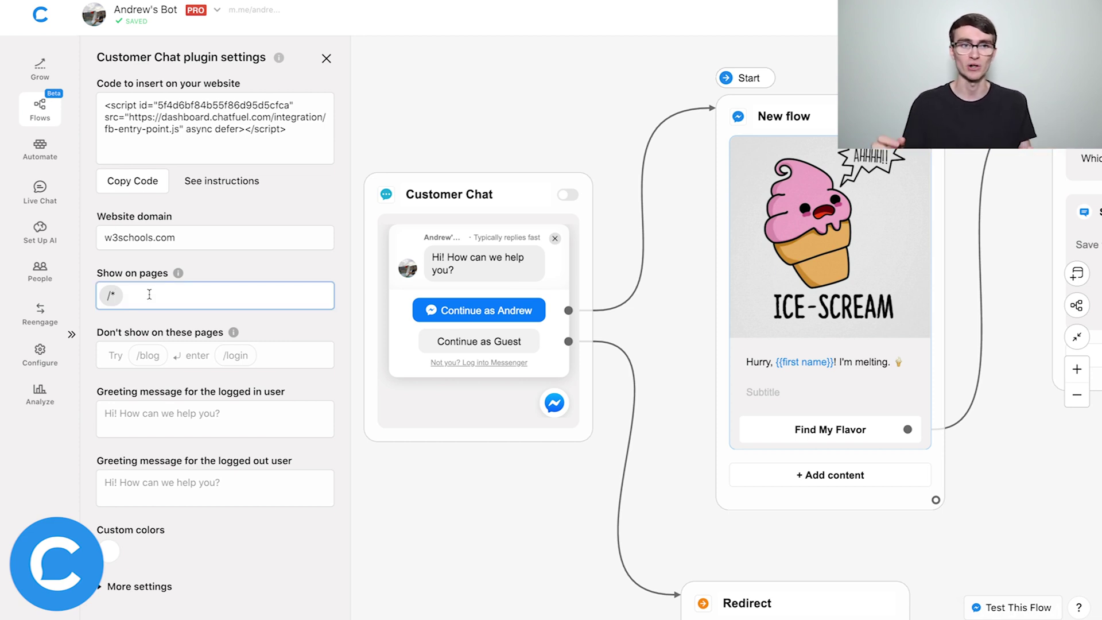
{"action": "key", "text": "BackSpace"}
{"action": "type", "text": "/product"}
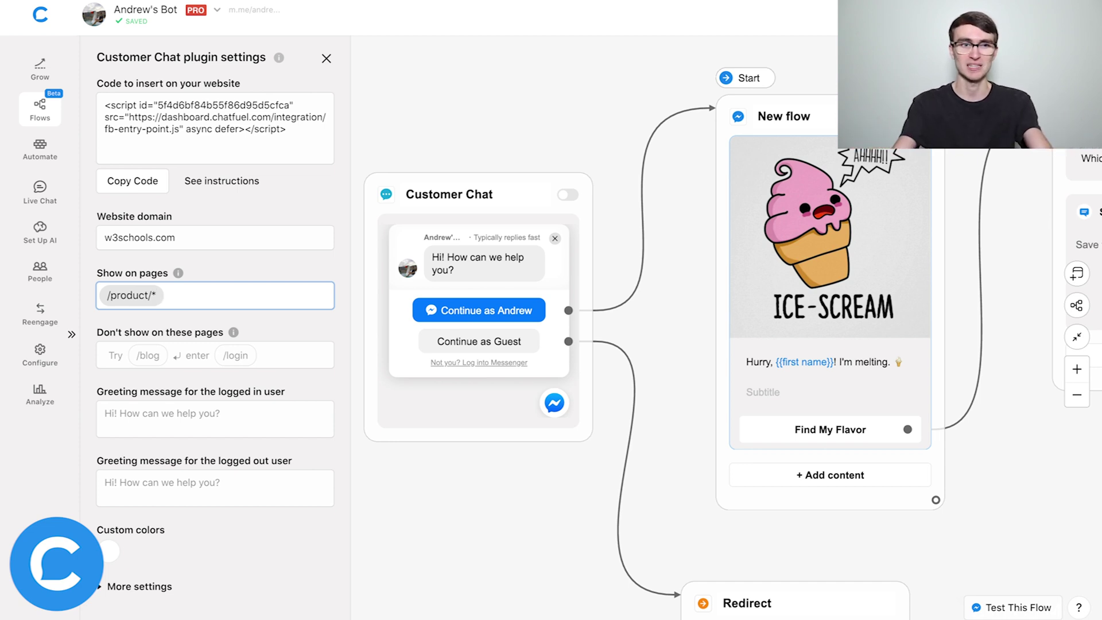
{"action": "key", "text": "BackSpace"}
{"action": "key", "text": "BackSpace"}
{"action": "key", "text": "BackSpace"}
{"action": "key", "text": "BackSpace"}
{"action": "key", "text": "BackSpace"}
{"action": "key", "text": "BackSpace"}
{"action": "key", "text": "BackSpace"}
{"action": "key", "text": "BackSpace"}
{"action": "key", "text": "BackSpace"}
{"action": "key", "text": "BackSpace"}
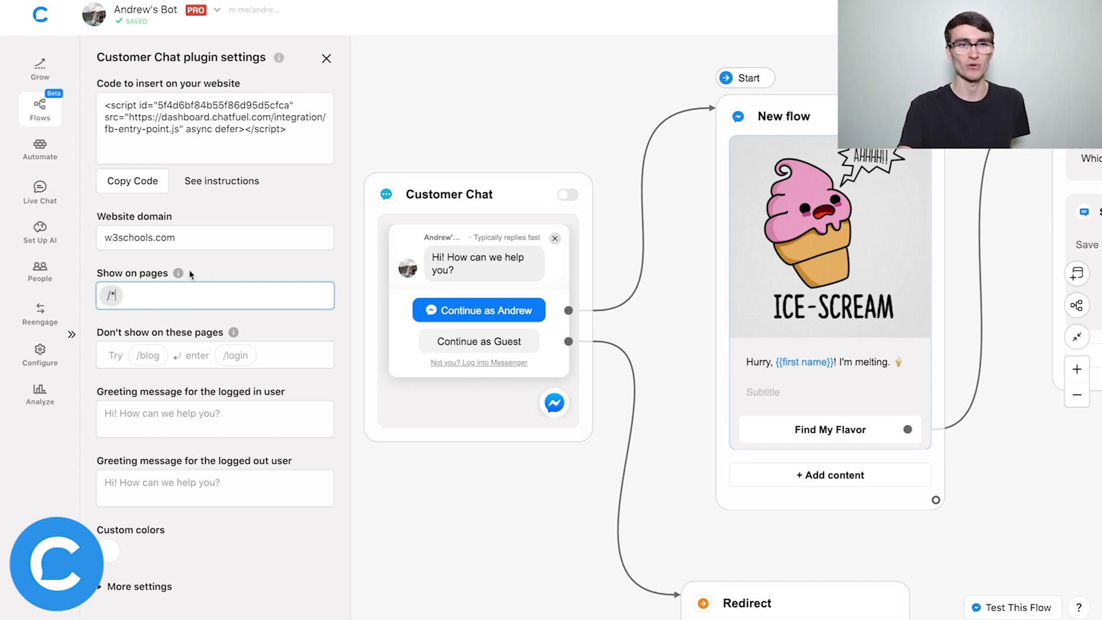
{"action": "left_click", "coordinate": [222, 259]}
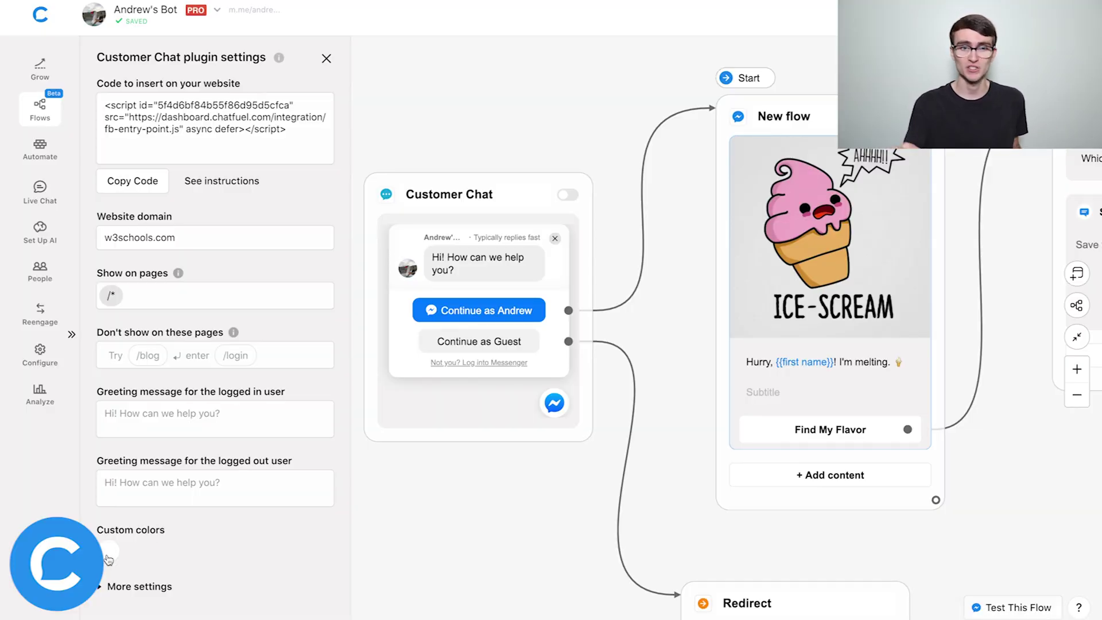
Set the Customer Chat plugin's custom colour to black #000000 and expand More settings.
{"action": "left_click", "coordinate": [524, 344]}
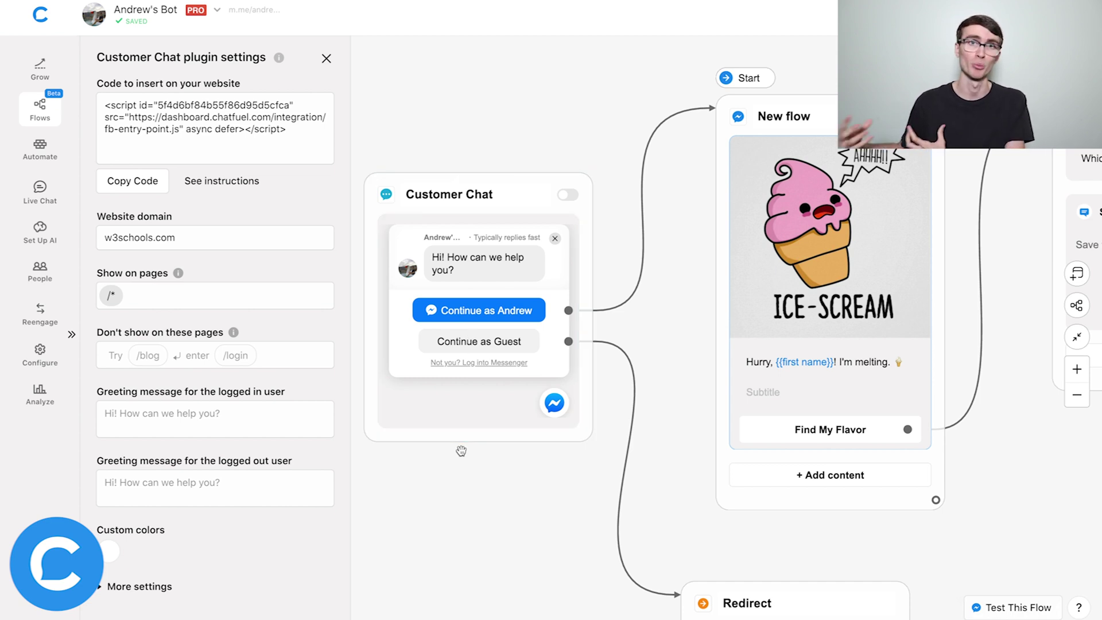
{"action": "left_click", "coordinate": [110, 552]}
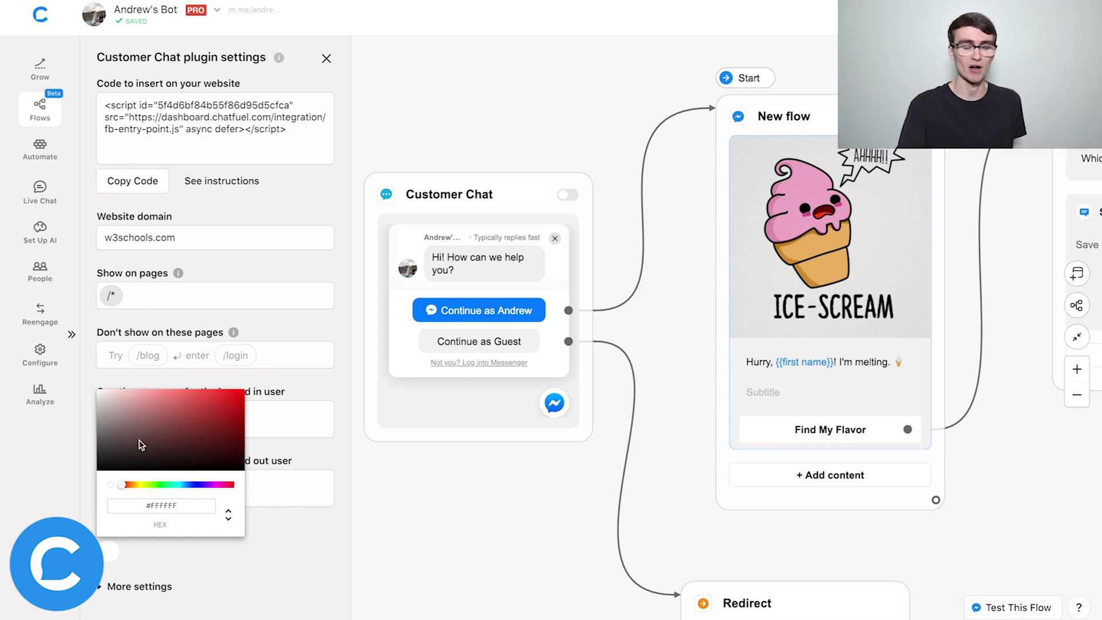
{"action": "left_click_drag", "start_coordinate": [140, 444], "coordinate": [72, 484]}
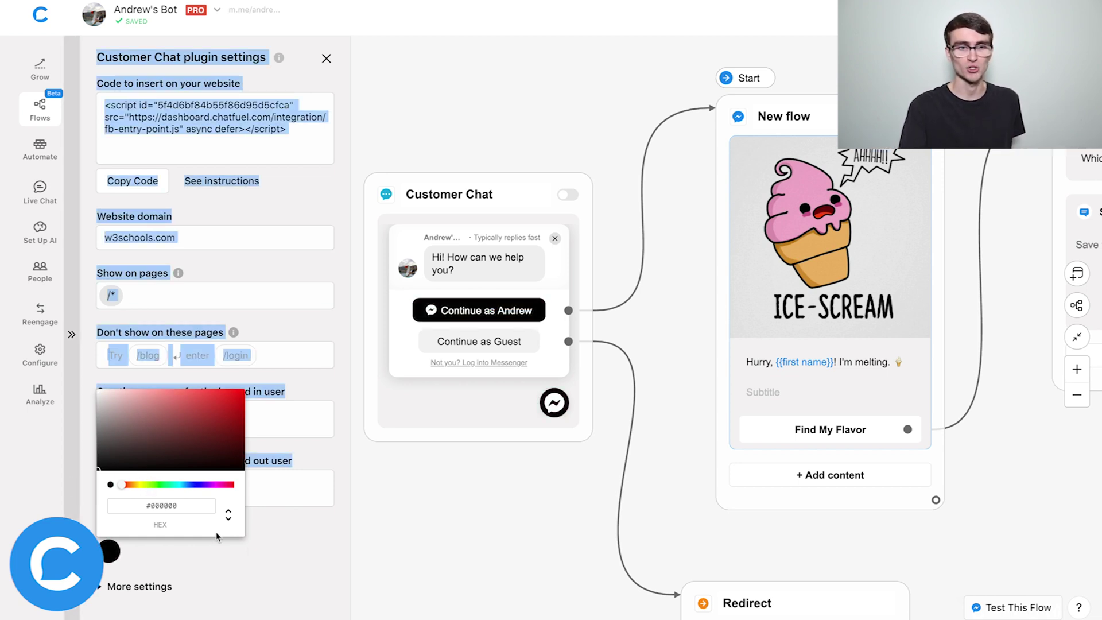
{"action": "left_click", "coordinate": [275, 558]}
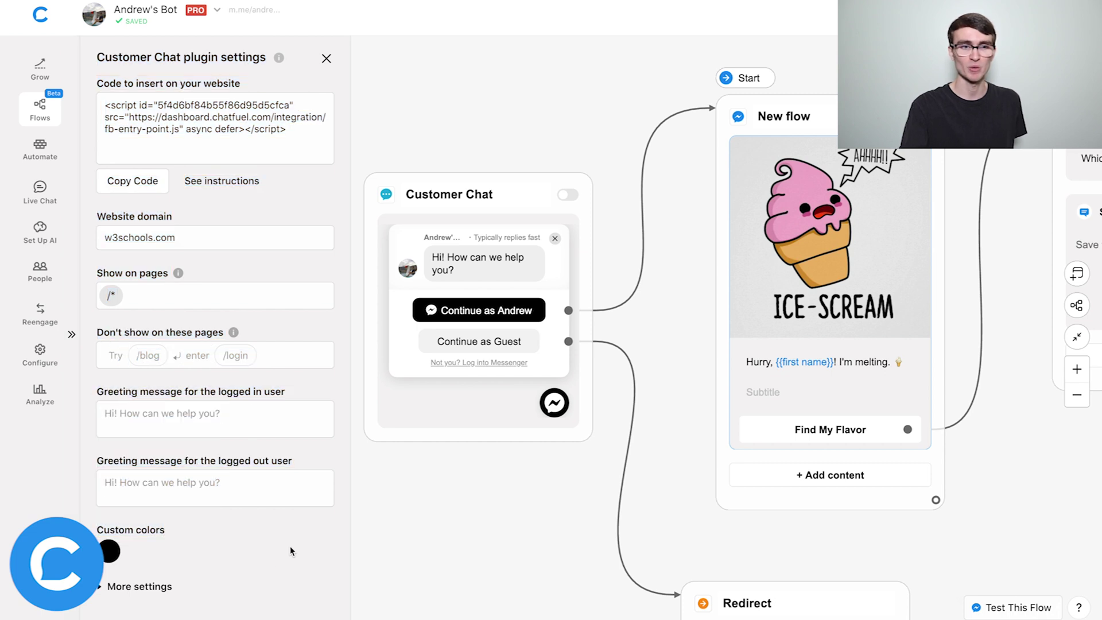
{"action": "left_click", "coordinate": [109, 589]}
{"action": "scroll", "coordinate": [307, 548], "scroll_direction": "down", "scroll_amount": 2}
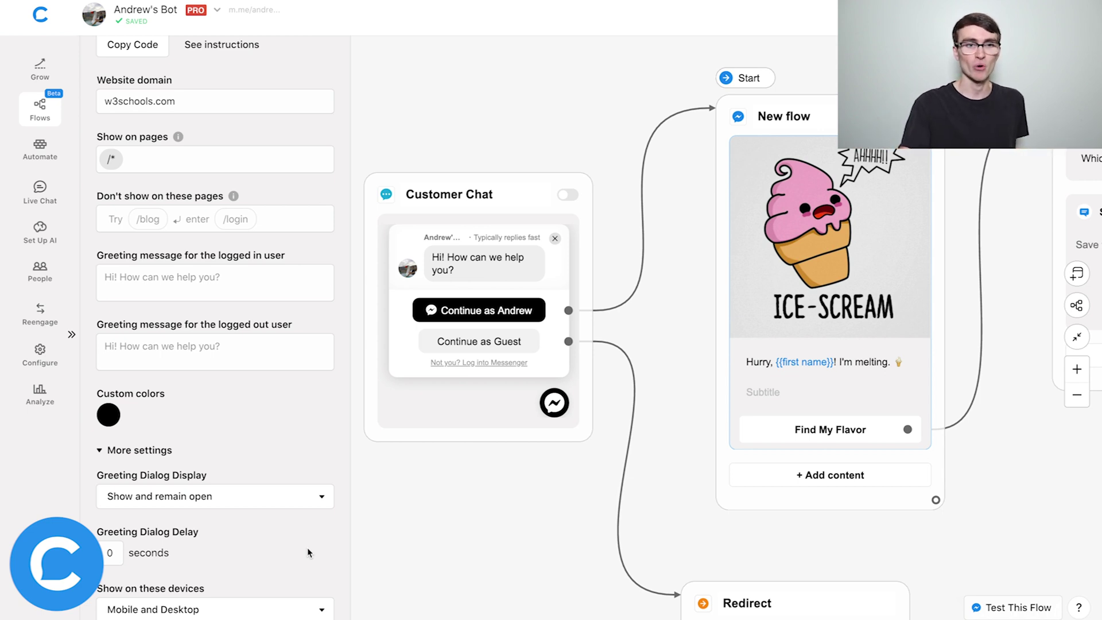
Copy the plugin's embed code and switch the Customer Chat entry point on.
{"action": "scroll", "coordinate": [308, 551], "scroll_direction": "up", "scroll_amount": 2}
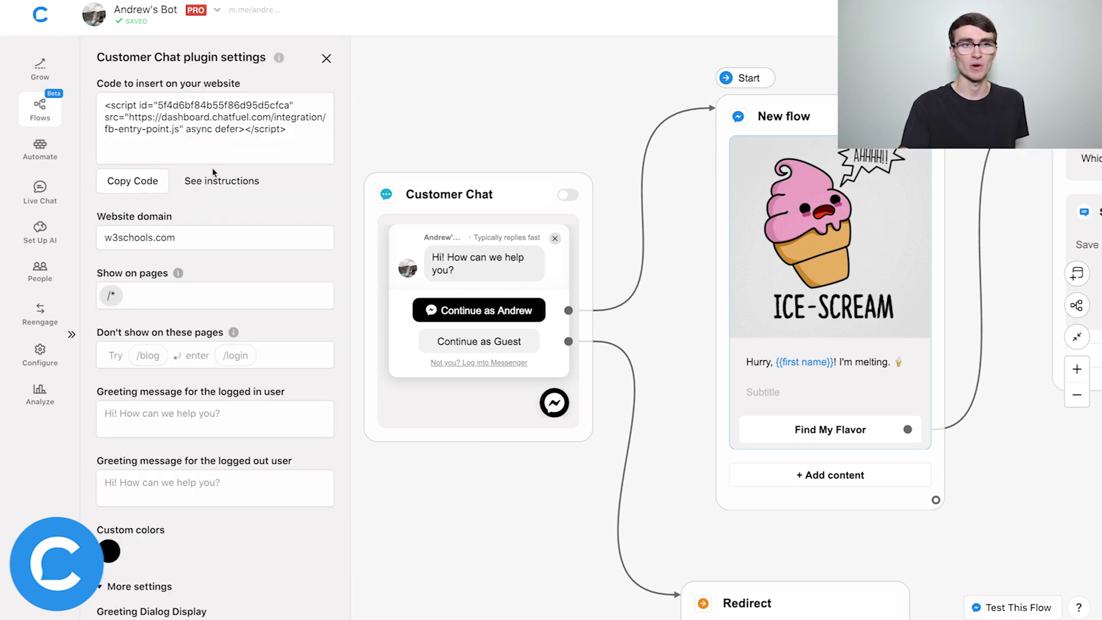
{"action": "left_click", "coordinate": [138, 187]}
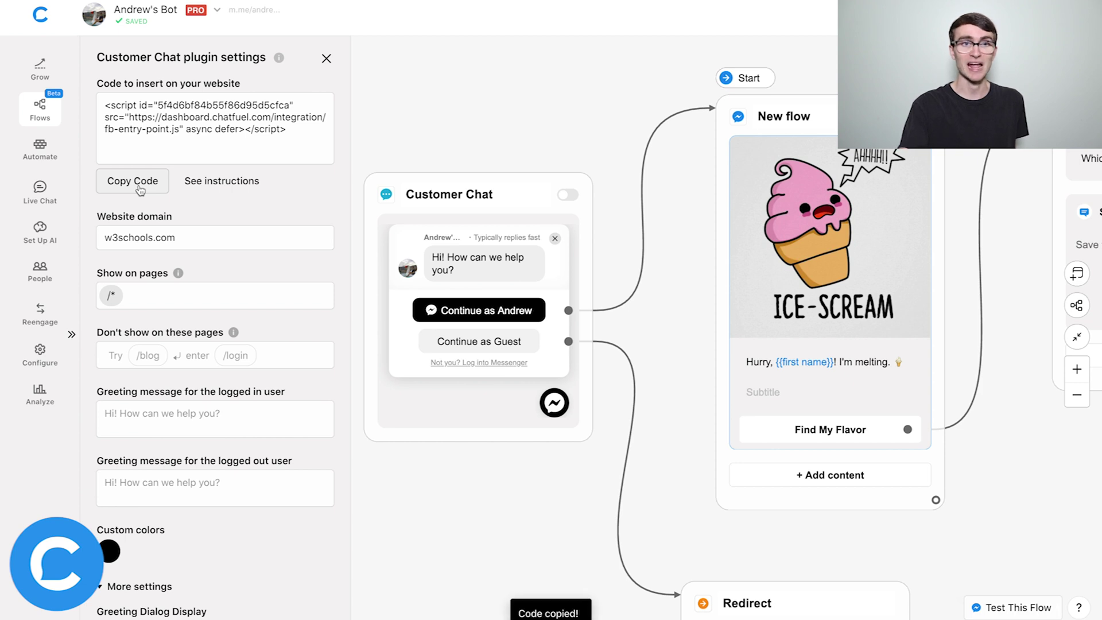
{"action": "left_click", "coordinate": [568, 195]}
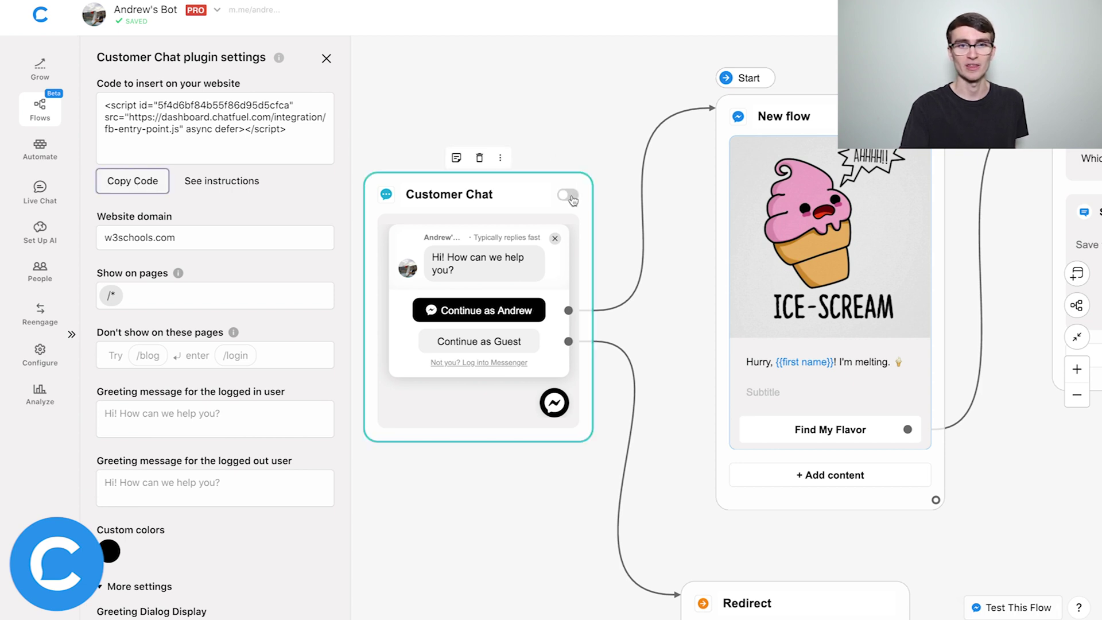
{"action": "key", "text": "Escape"}
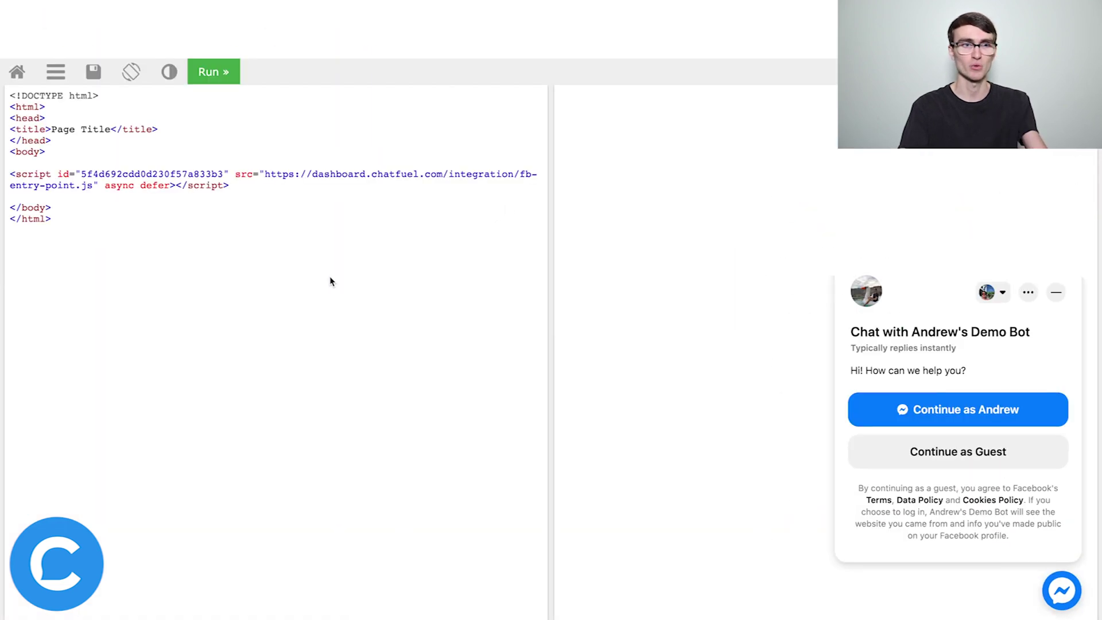
Replace the old script tag with the new embed code, run the page, and continue as the logged-in user.
{"action": "left_click_drag", "start_coordinate": [8, 171], "coordinate": [255, 185]}
{"action": "key", "text": "ctrl+v"}
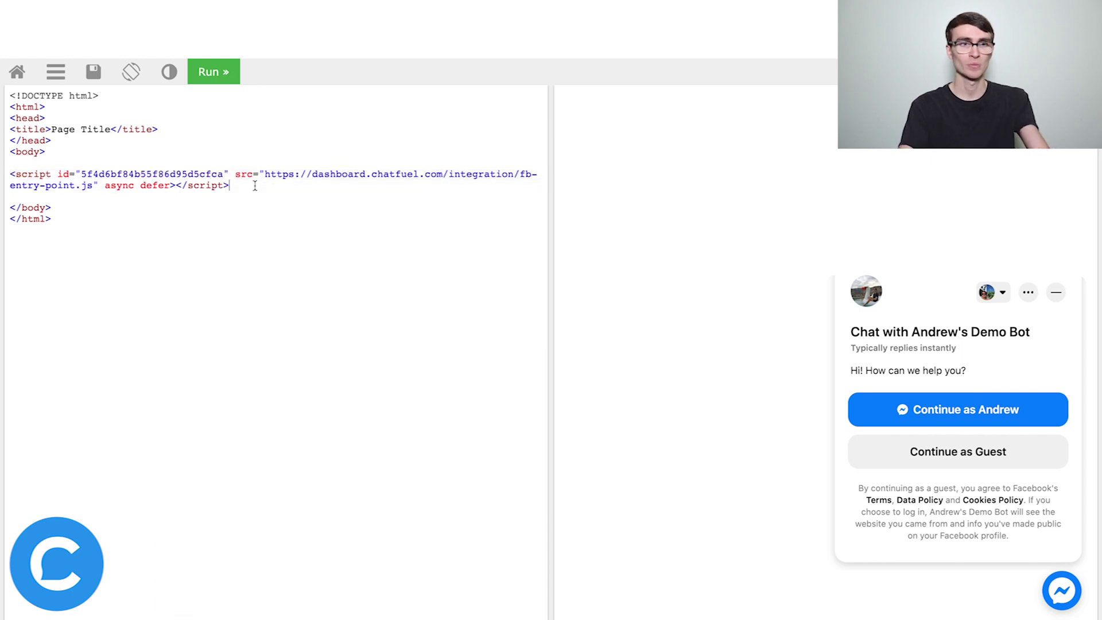
{"action": "left_click", "coordinate": [225, 75]}
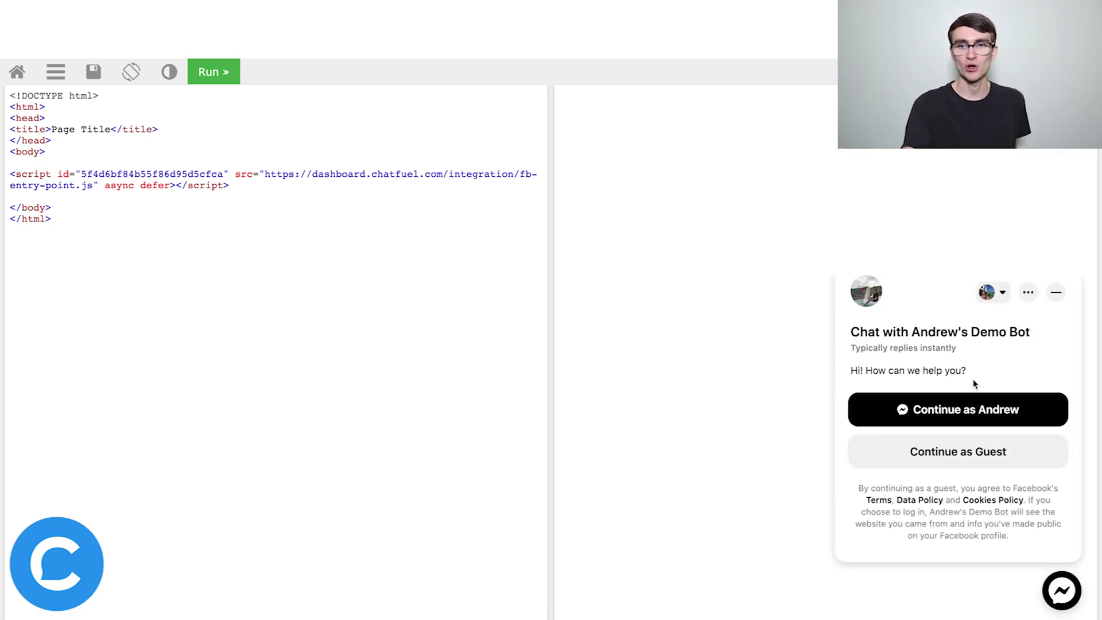
{"action": "left_click", "coordinate": [1014, 411]}
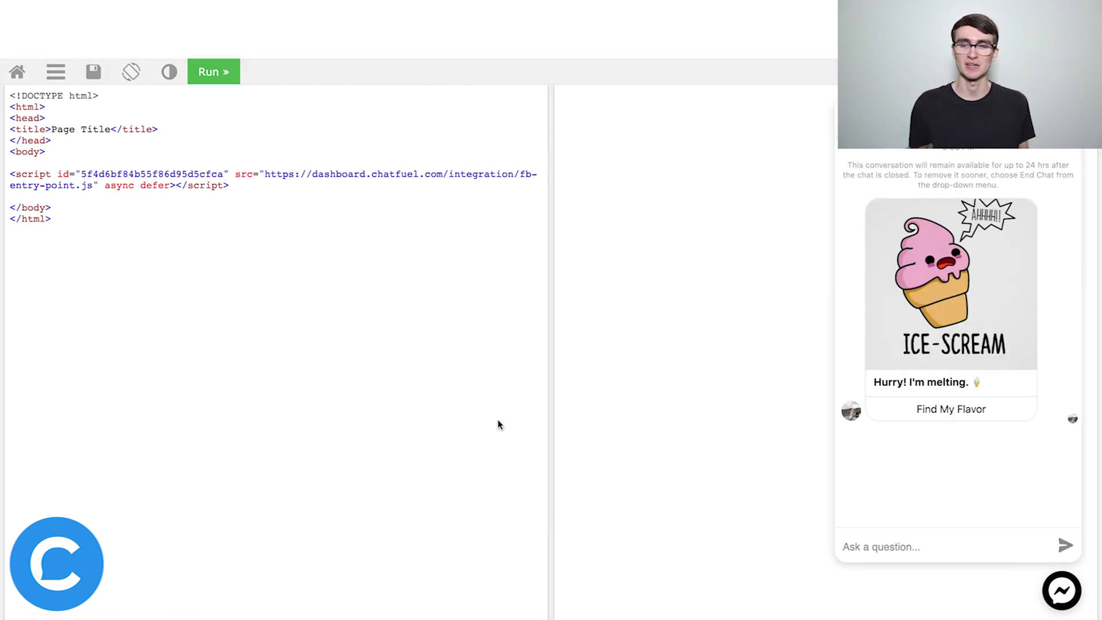